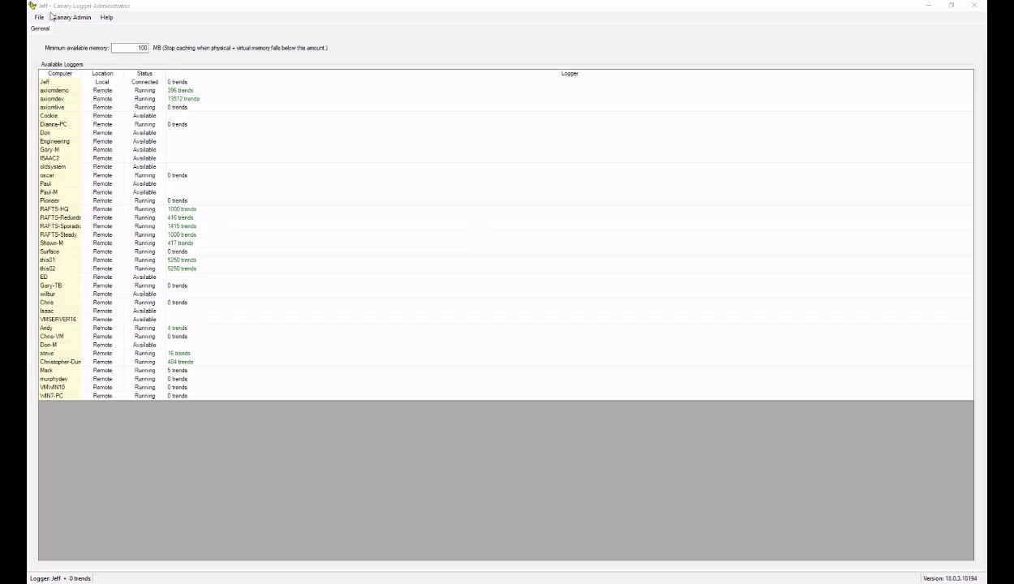
Create a new log session from the File menu and name it Demo Log Session
{"action": "left_click", "coordinate": [40, 18]}
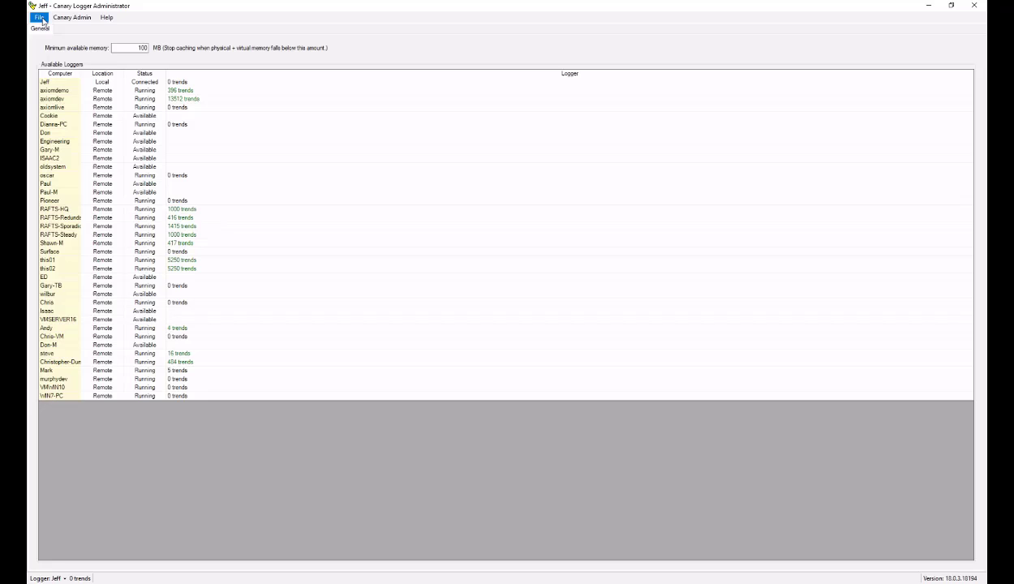
{"action": "left_click", "coordinate": [42, 21]}
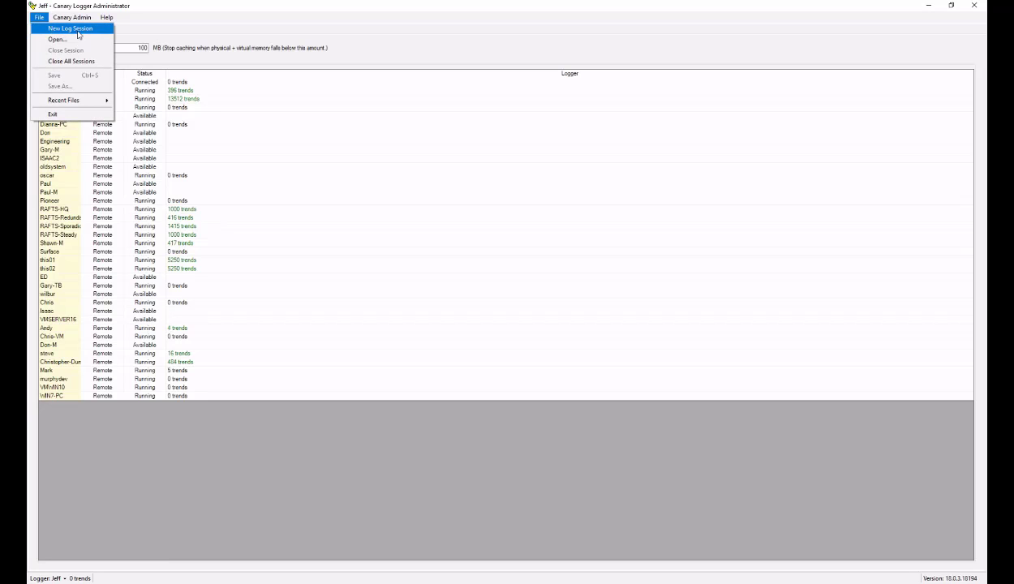
{"action": "left_click", "coordinate": [73, 29]}
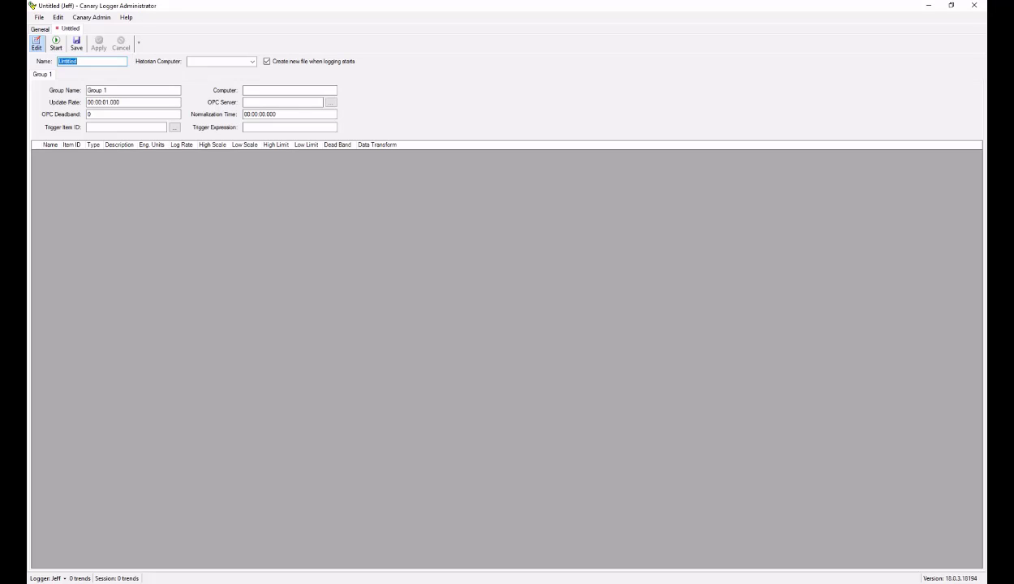
{"action": "type", "text": "Demo Log Session"}
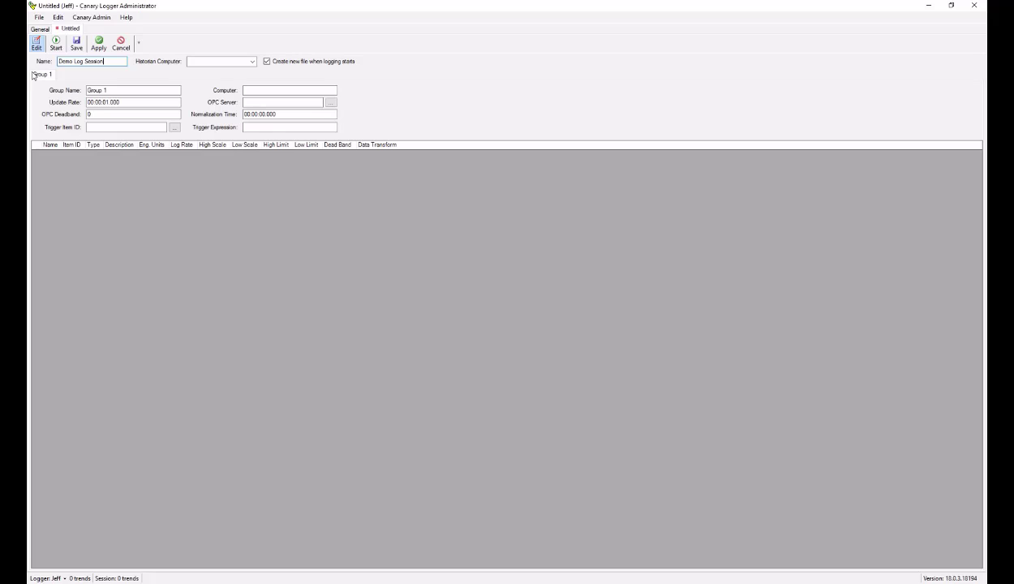
Rename Group 1 to Demo Group 1, then add a Group 2 and remove it again
{"action": "left_click", "coordinate": [87, 90]}
{"action": "type", "text": "Demo"}
{"action": "right_click", "coordinate": [45, 76]}
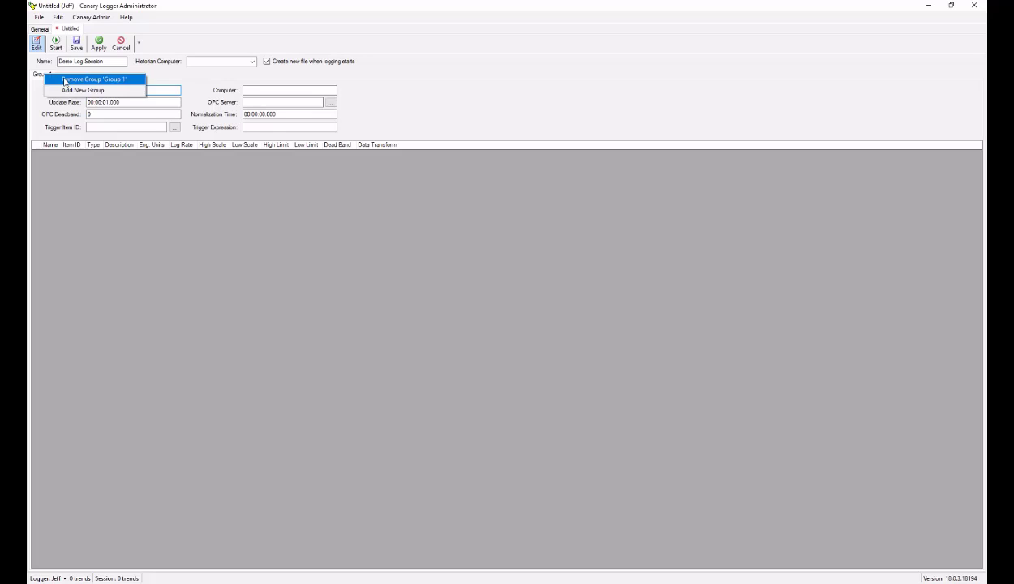
{"action": "left_click", "coordinate": [64, 91]}
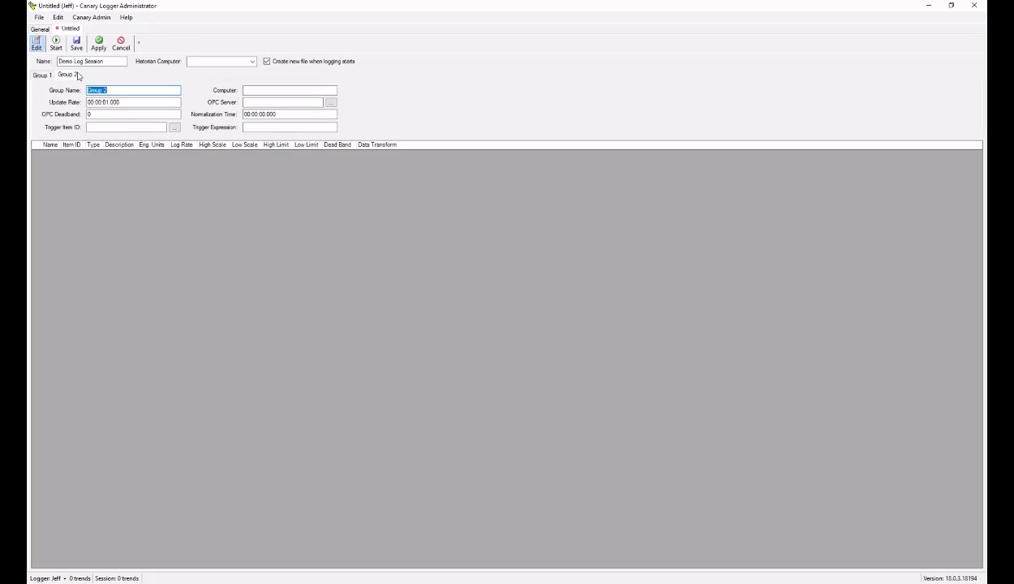
{"action": "right_click", "coordinate": [75, 79]}
{"action": "left_click", "coordinate": [96, 82]}
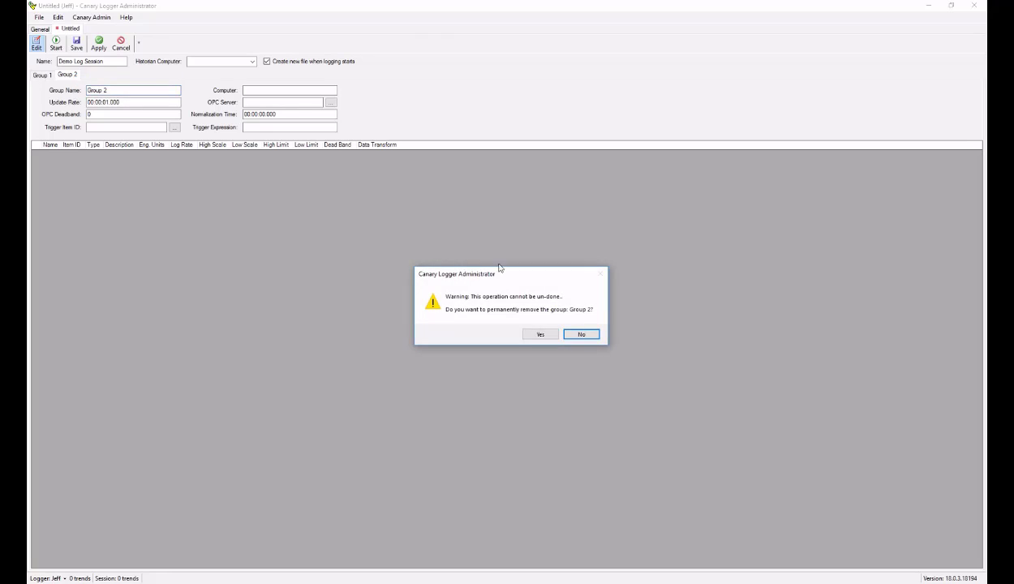
{"action": "left_click", "coordinate": [525, 329]}
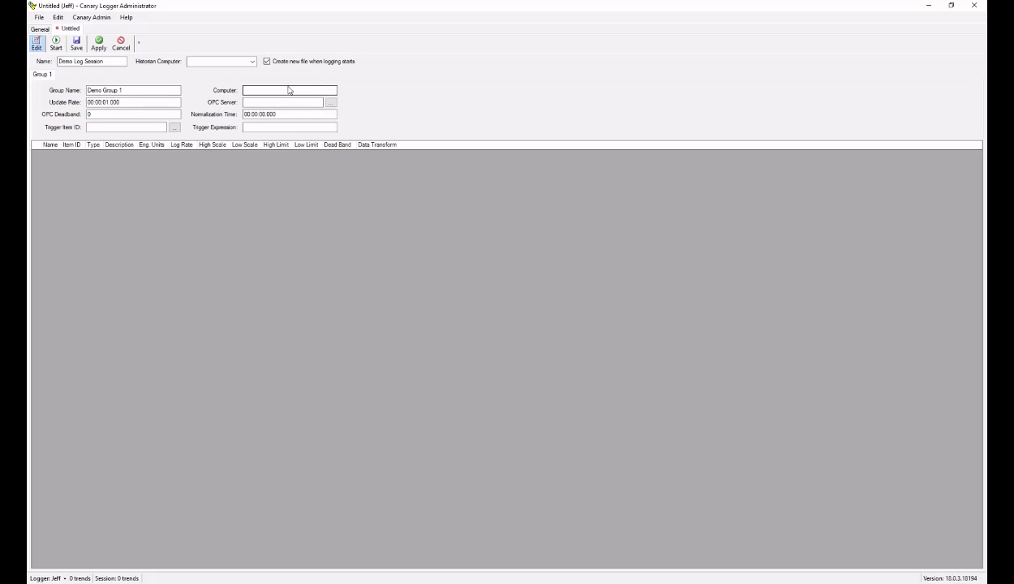
Set Demo Group 1's OPC server to the Canary Labs Simulated Data Server
{"action": "left_click", "coordinate": [251, 89]}
{"action": "left_click", "coordinate": [331, 103]}
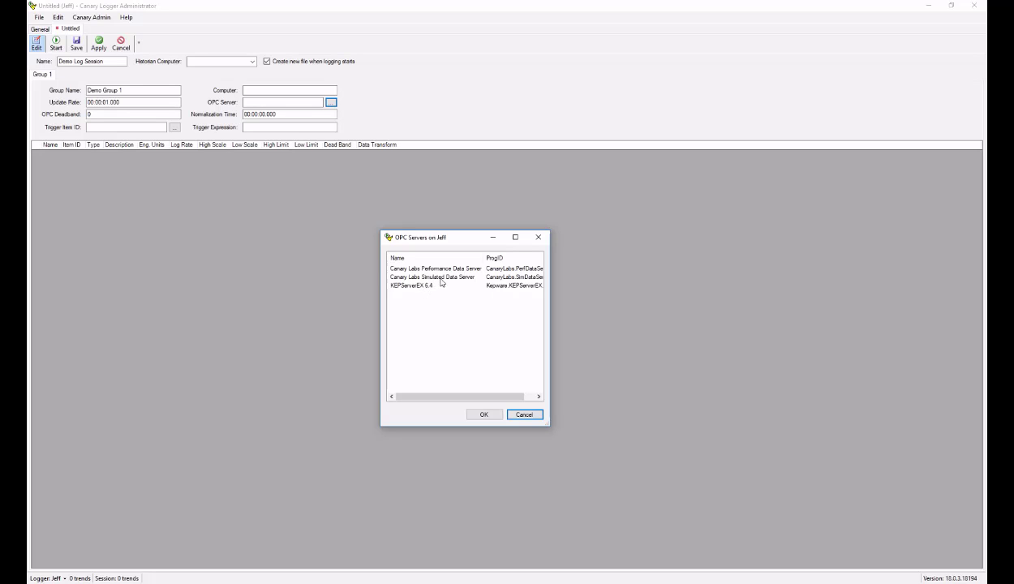
{"action": "left_click", "coordinate": [430, 277]}
{"action": "left_click", "coordinate": [480, 415]}
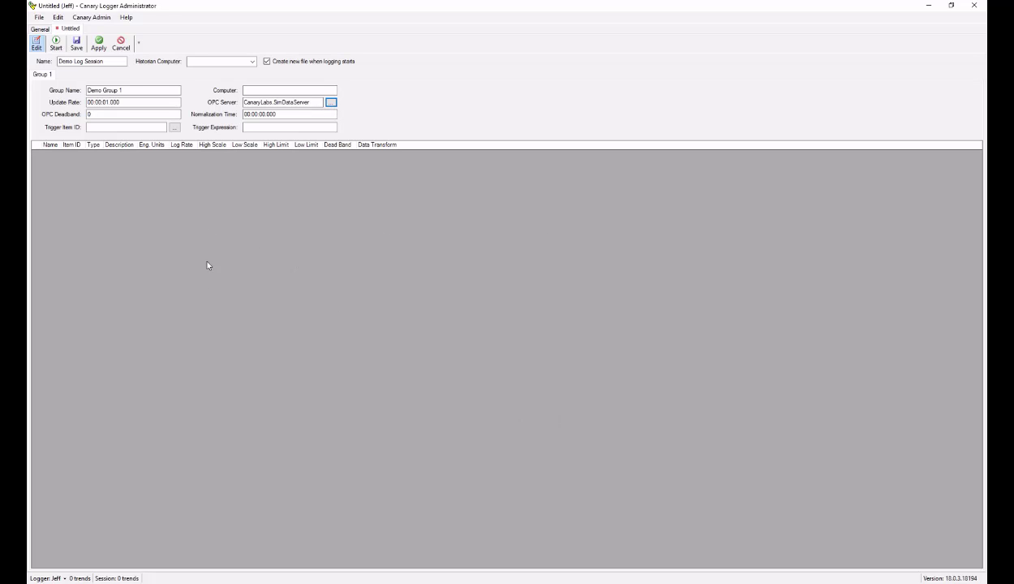
Browse the simulated server with name prefix Demo and add Ramp Tag0001–Tag0010 as trends
{"action": "right_click", "coordinate": [235, 246]}
{"action": "left_click", "coordinate": [285, 297]}
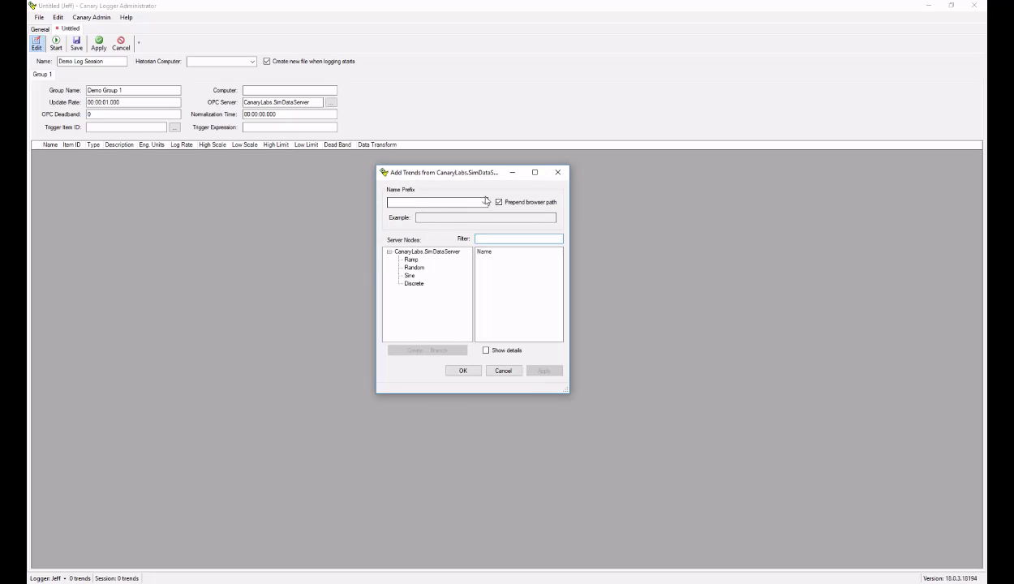
{"action": "left_click", "coordinate": [484, 203]}
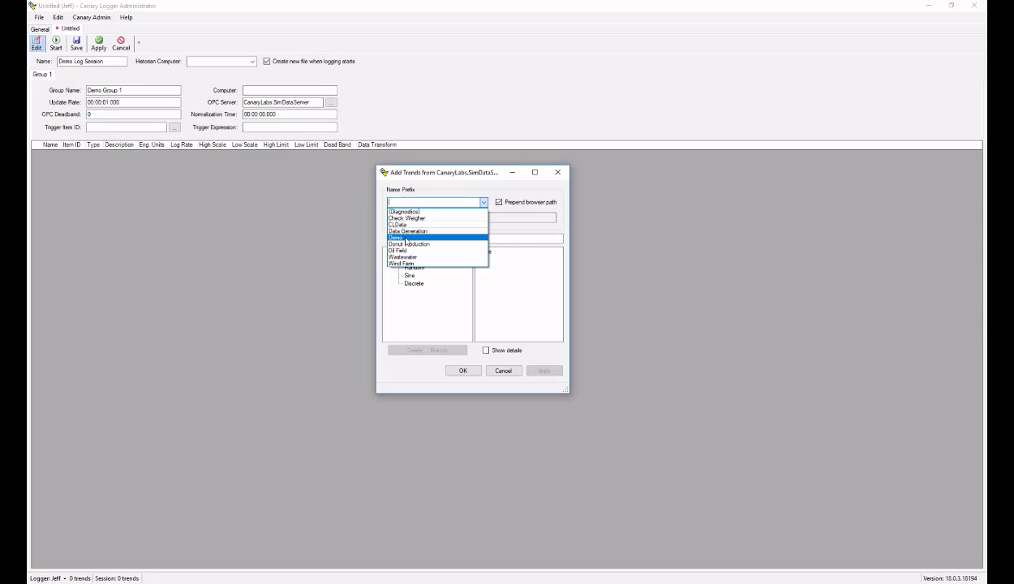
{"action": "left_click", "coordinate": [406, 238]}
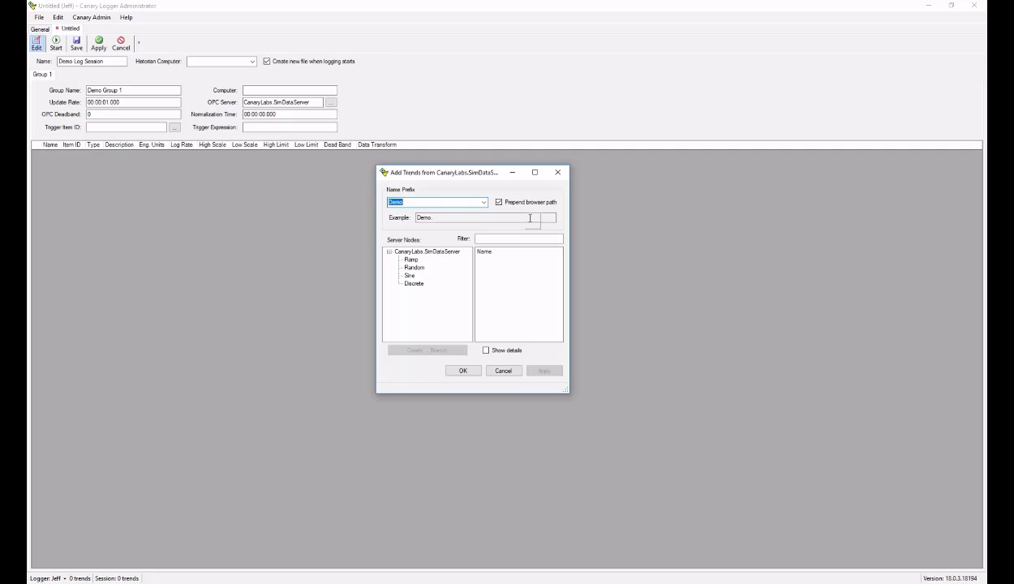
{"action": "left_click", "coordinate": [411, 259]}
{"action": "left_click", "coordinate": [485, 260]}
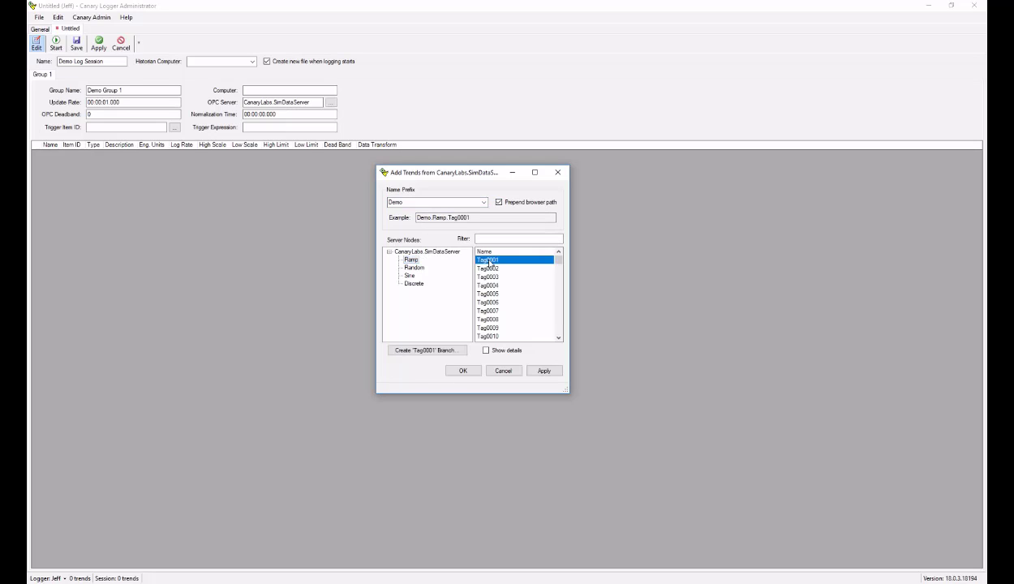
{"action": "left_click", "coordinate": [490, 336], "text": "shift"}
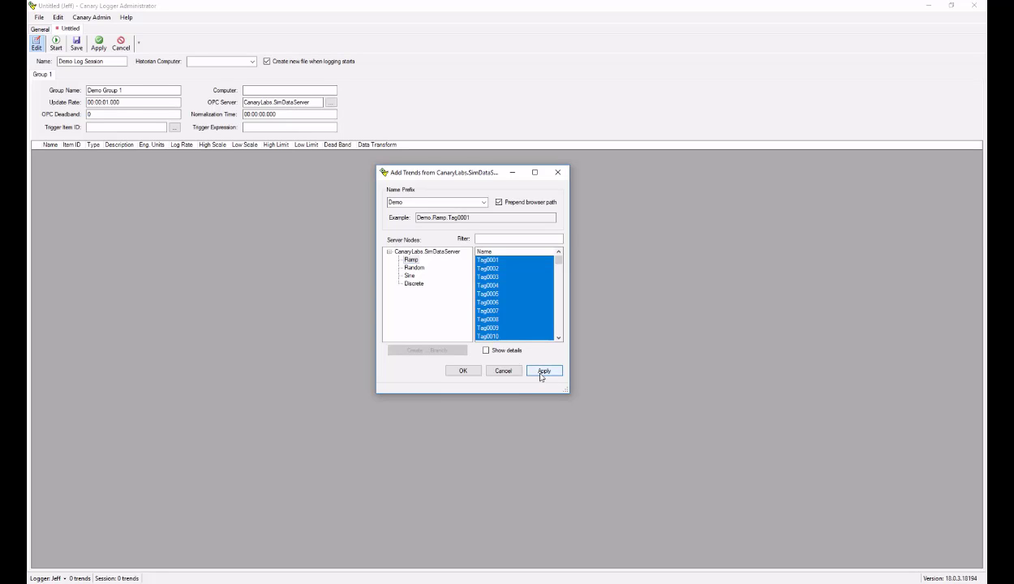
{"action": "left_click", "coordinate": [541, 374]}
Add Random Tag0001–Tag0010 as trends as well
{"action": "left_click", "coordinate": [414, 266]}
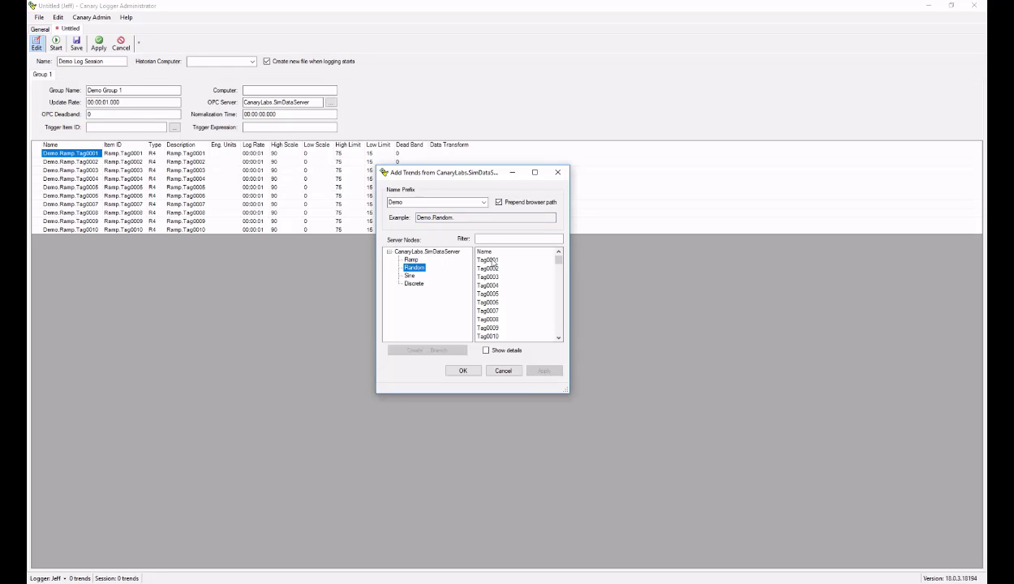
{"action": "left_click", "coordinate": [484, 260]}
{"action": "left_click", "coordinate": [489, 332], "text": "shift"}
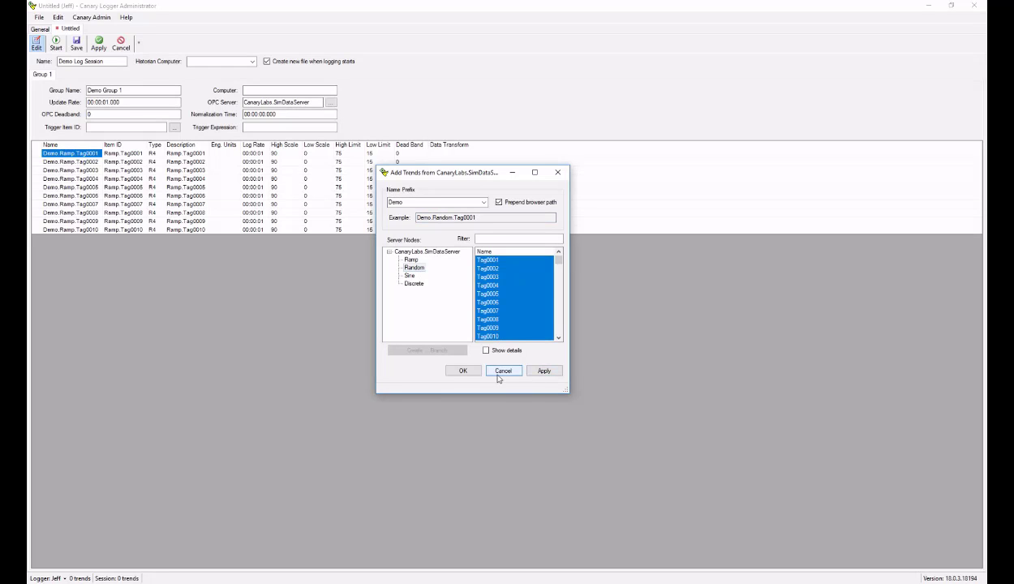
{"action": "left_click", "coordinate": [461, 370]}
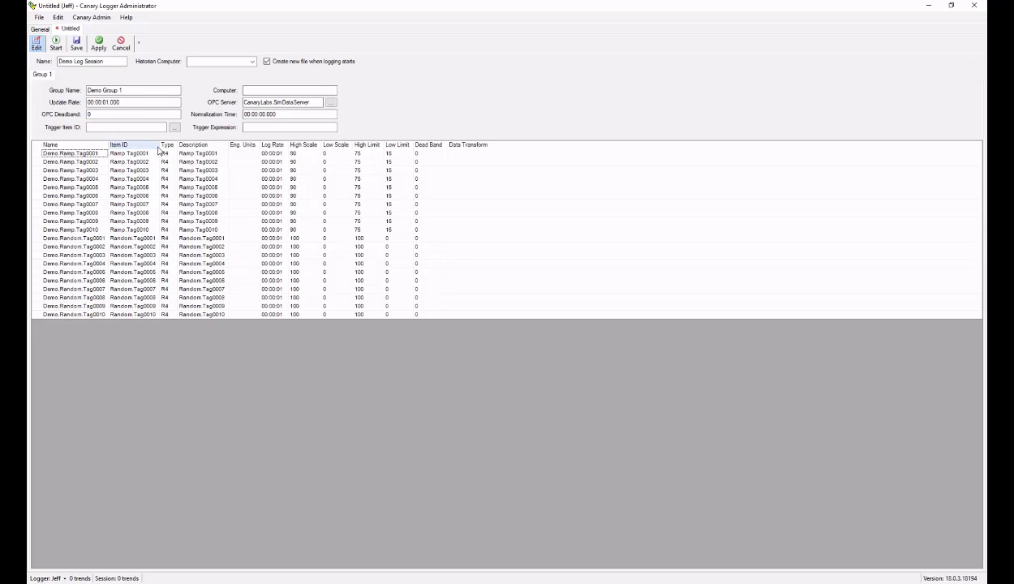
Rename the first trend to Demo.Ramp.Tag00088 and give it a Data Transform of x+10
{"action": "left_click", "coordinate": [102, 154]}
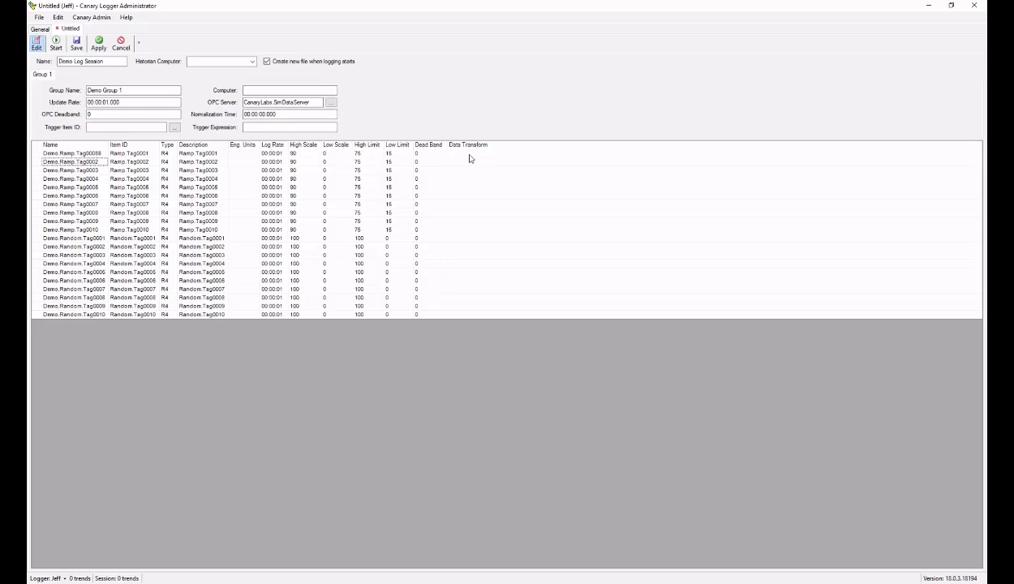
{"action": "left_click", "coordinate": [459, 155]}
{"action": "left_click", "coordinate": [455, 154]}
{"action": "type", "text": "x+10"}
{"action": "key", "text": "Return"}
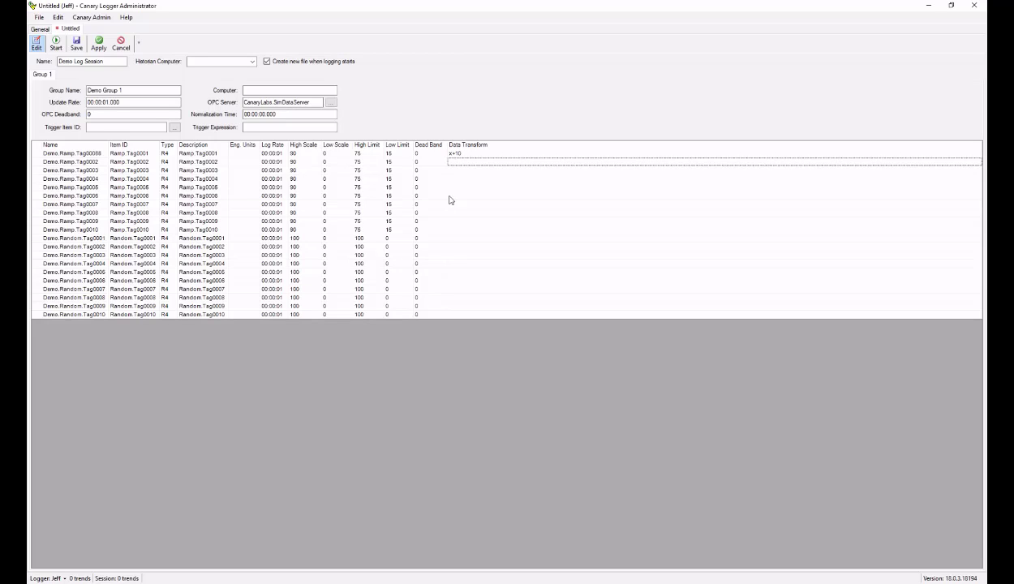
Apply the changes, save Demo Log Session.lcf in C:\Historian Data, and start logging
{"action": "left_click", "coordinate": [98, 44]}
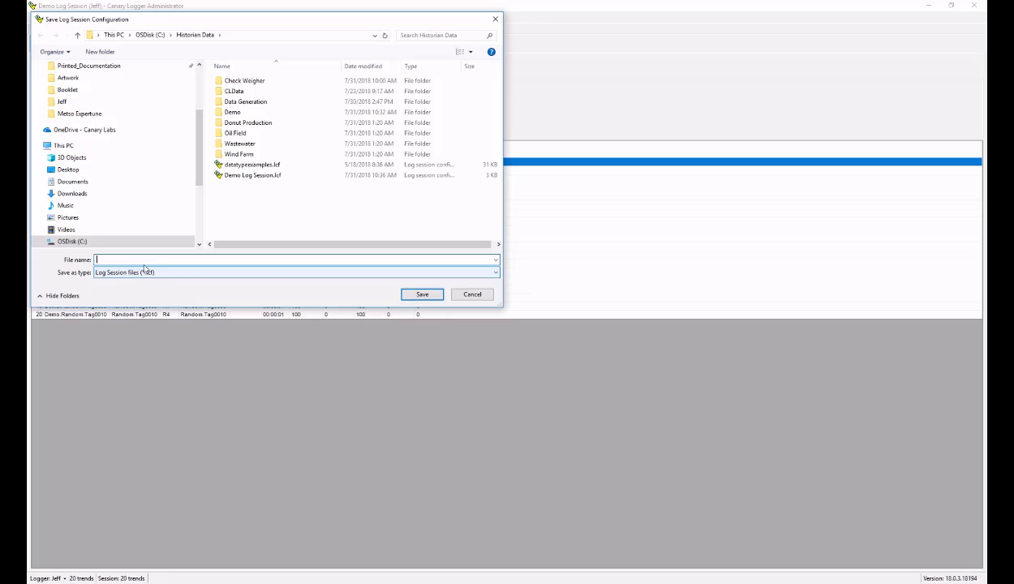
{"action": "left_click", "coordinate": [256, 177]}
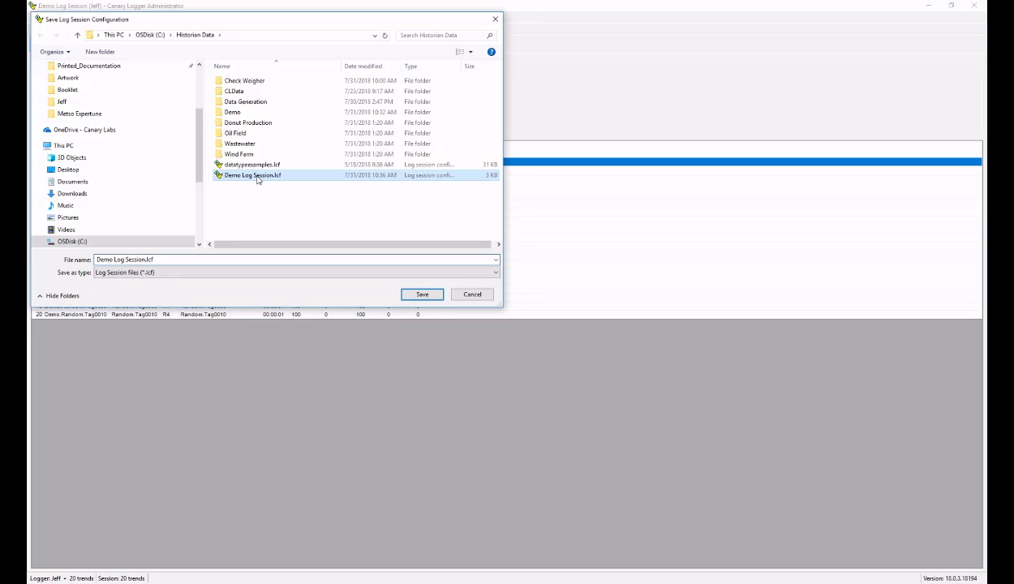
{"action": "left_click", "coordinate": [423, 295]}
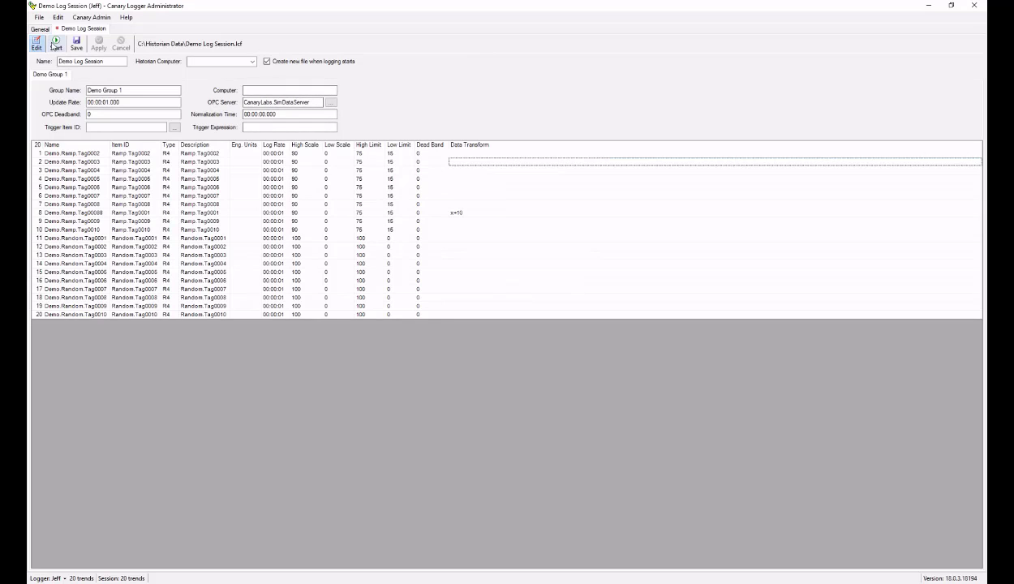
{"action": "left_click", "coordinate": [56, 42]}
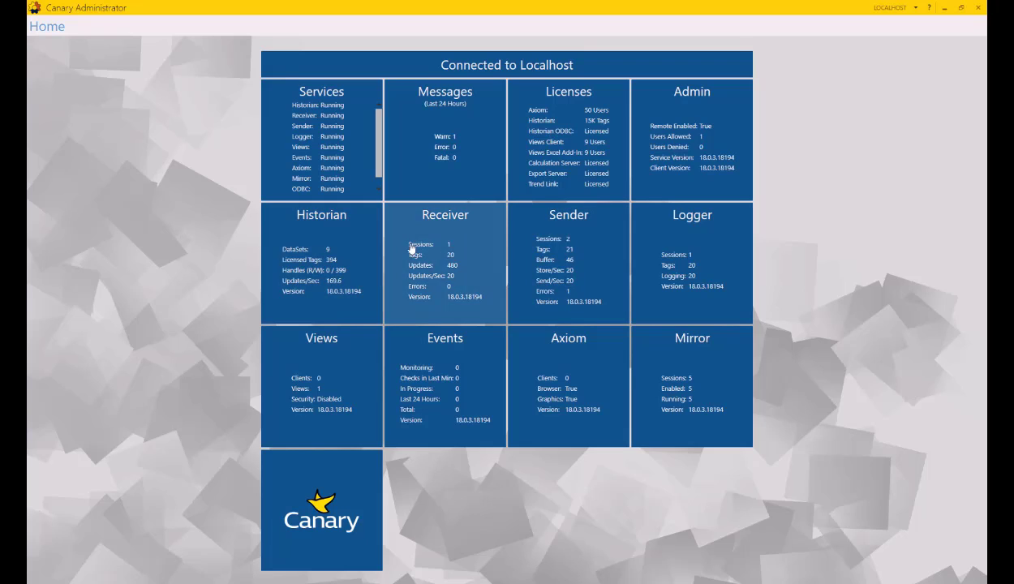
Open the Demo dataset's Jul 31 10:40 historian file and view Ramp.Tag0010's logged values
{"action": "left_click", "coordinate": [345, 242]}
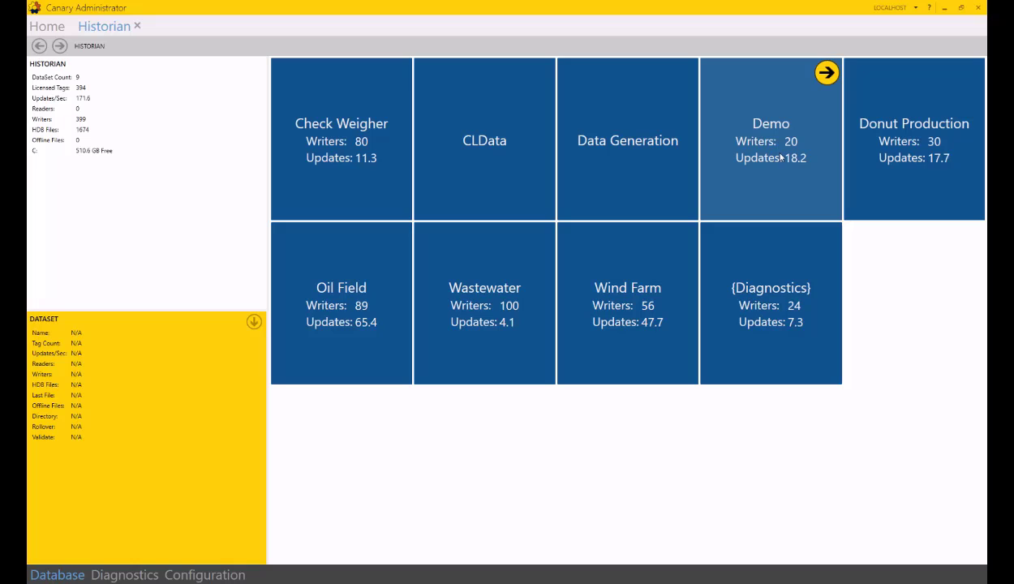
{"action": "double_click", "coordinate": [792, 155]}
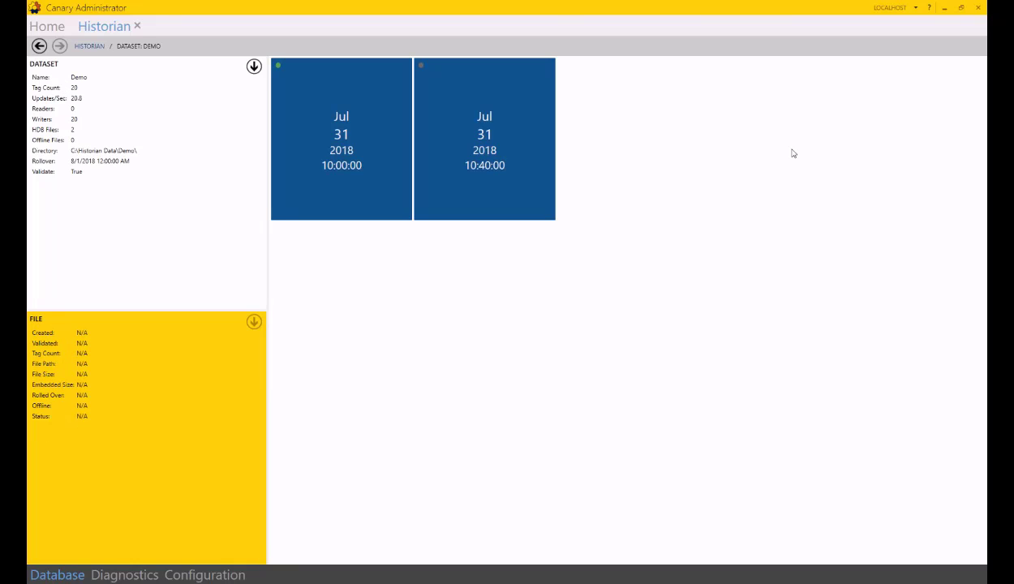
{"action": "double_click", "coordinate": [493, 154]}
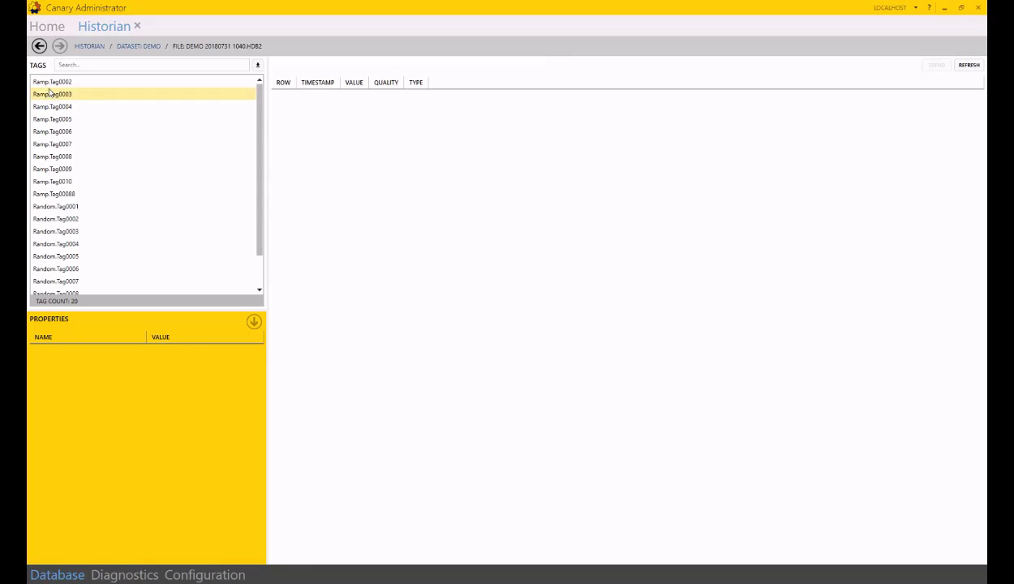
{"action": "left_click", "coordinate": [56, 184]}
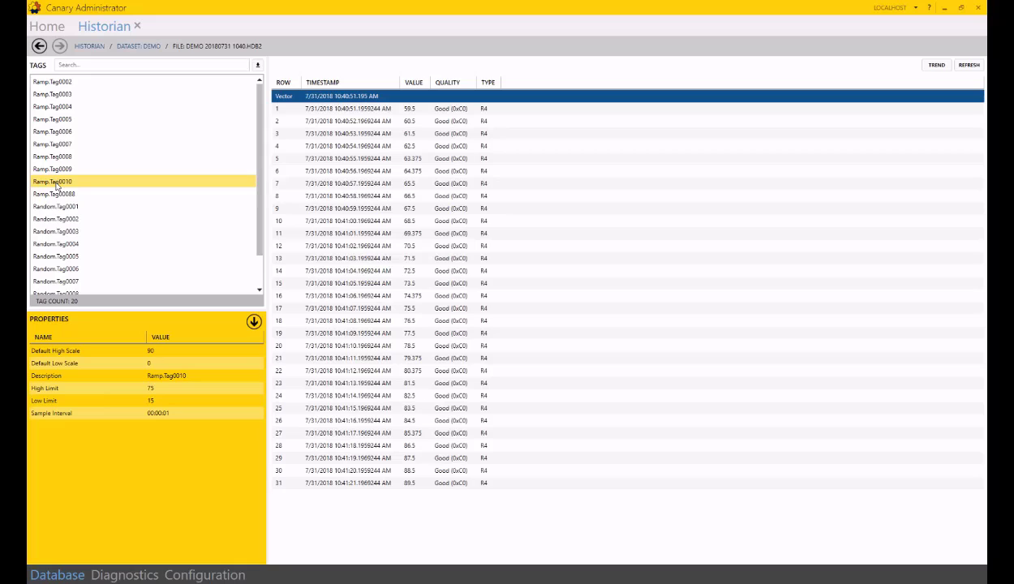